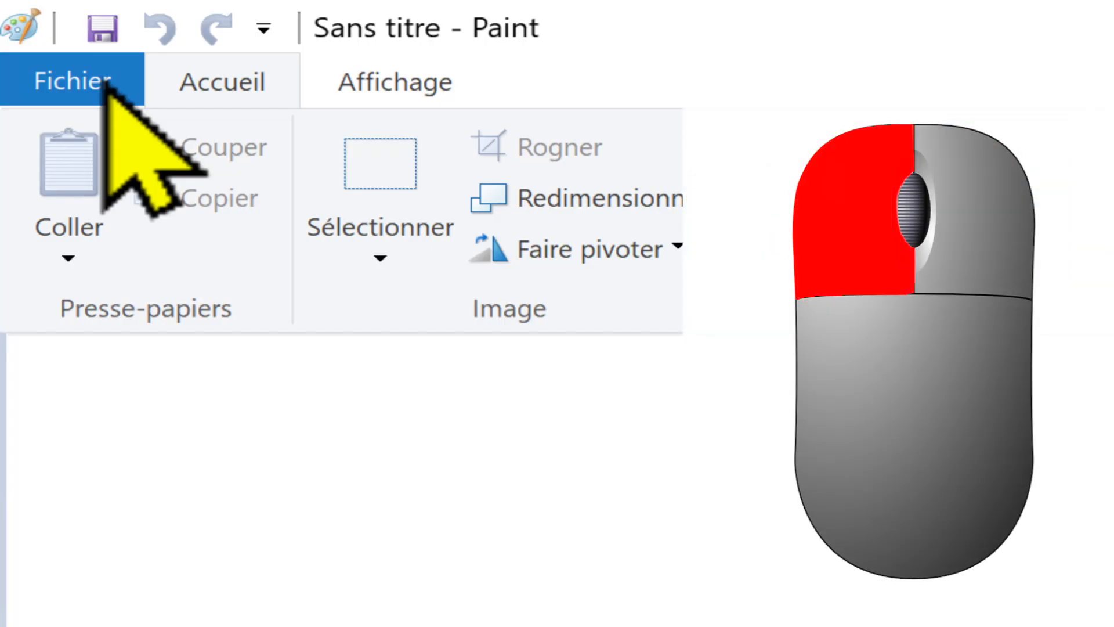
# Step: Open the picture Tête mario.png from the Images folder
pyautogui.click(106, 83)
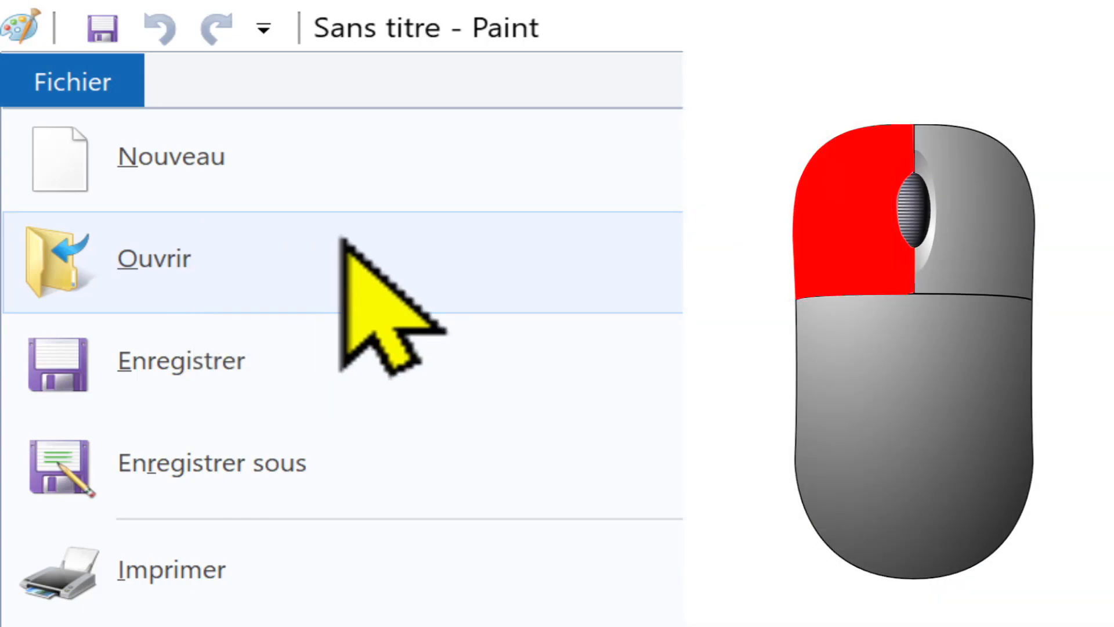
pyautogui.click(342, 239)
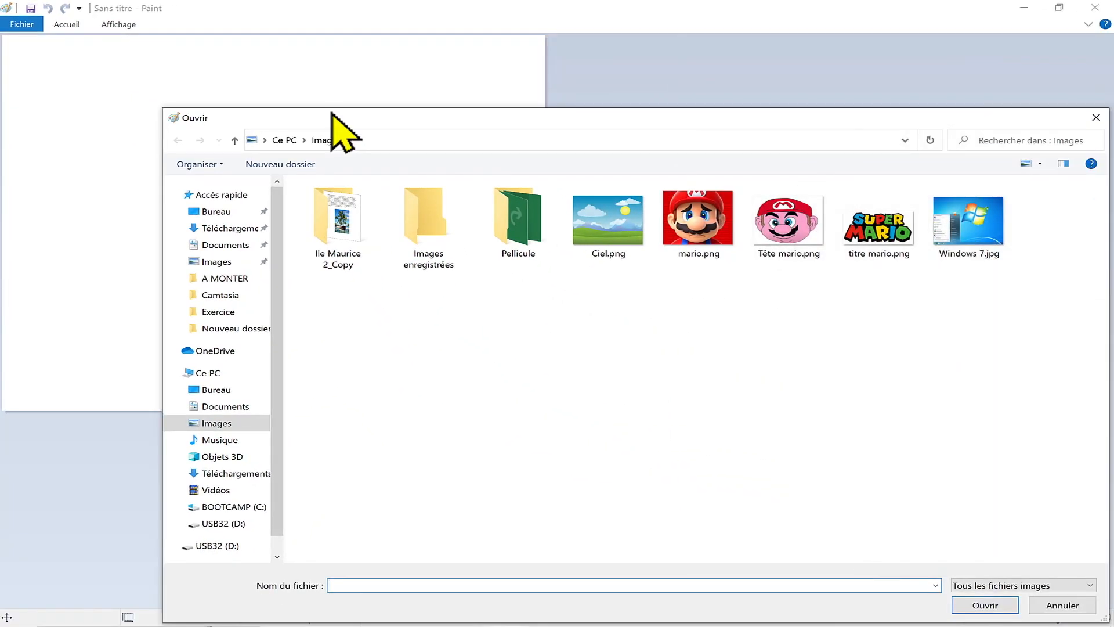
pyautogui.moveTo(332, 112); pyautogui.dragTo(303, 83)
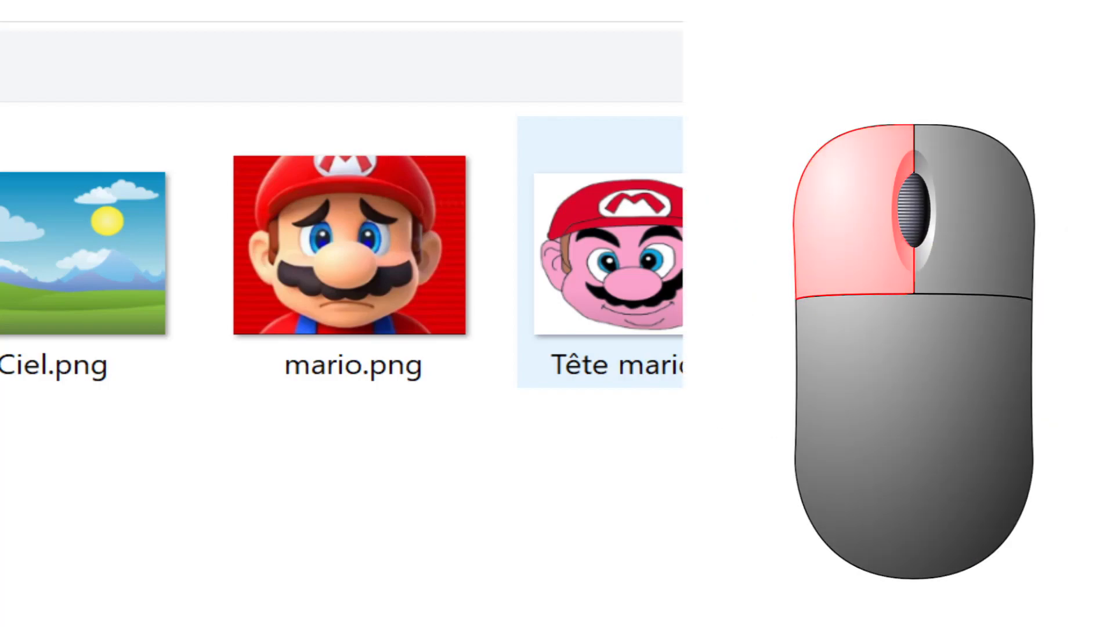
pyautogui.doubleClick(728, 316)
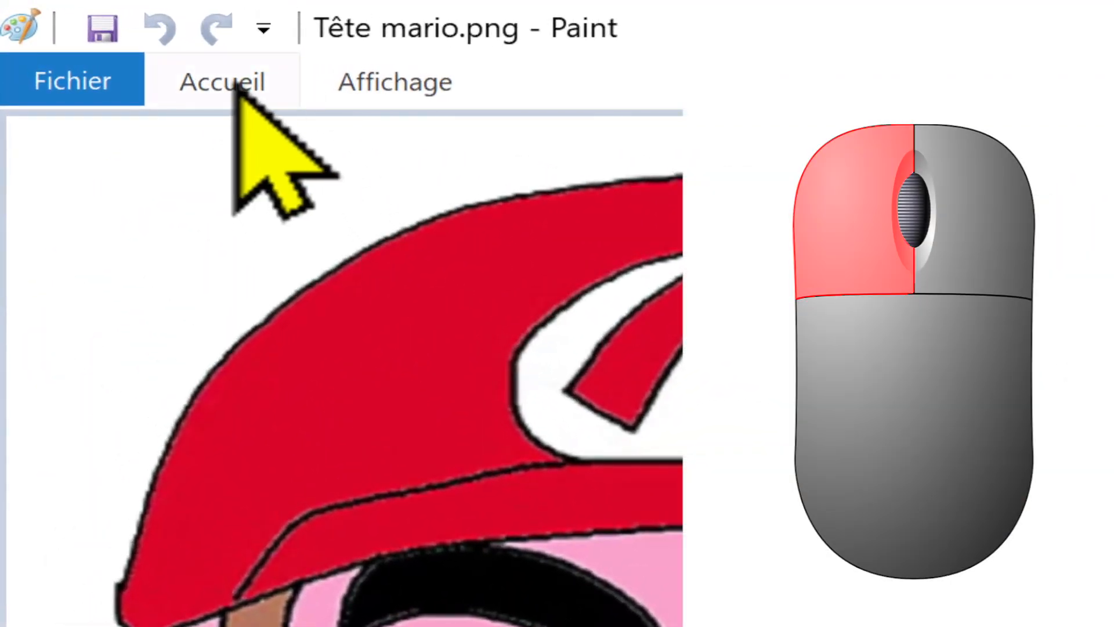
# Step: Set the drawing colour to the light red basic colour with its brightness lowered slightly
pyautogui.click(236, 84)
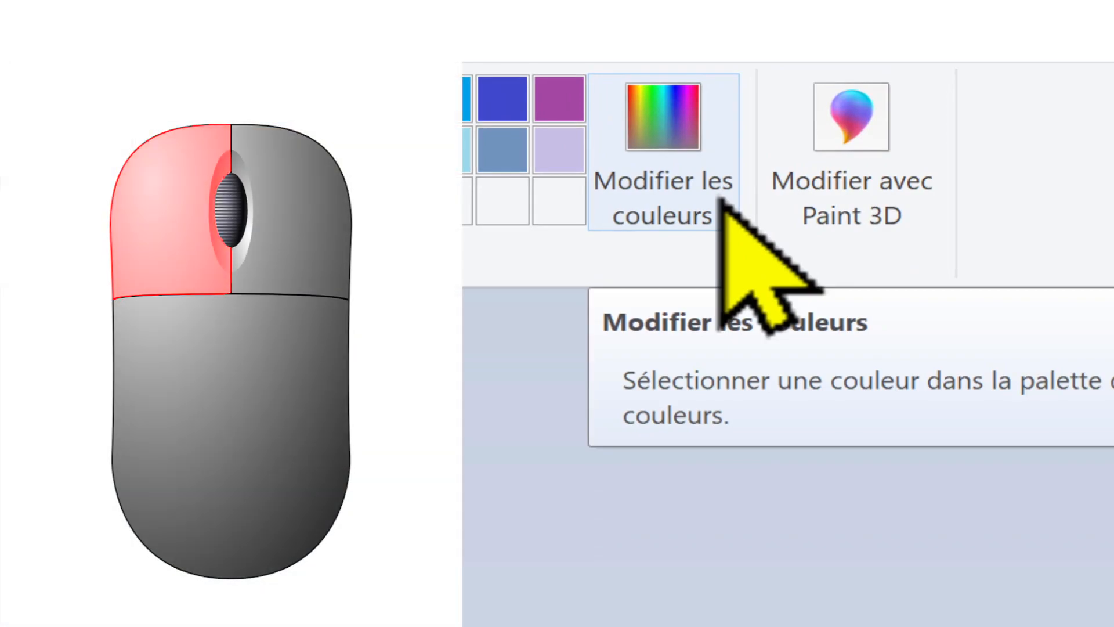
pyautogui.click(722, 201)
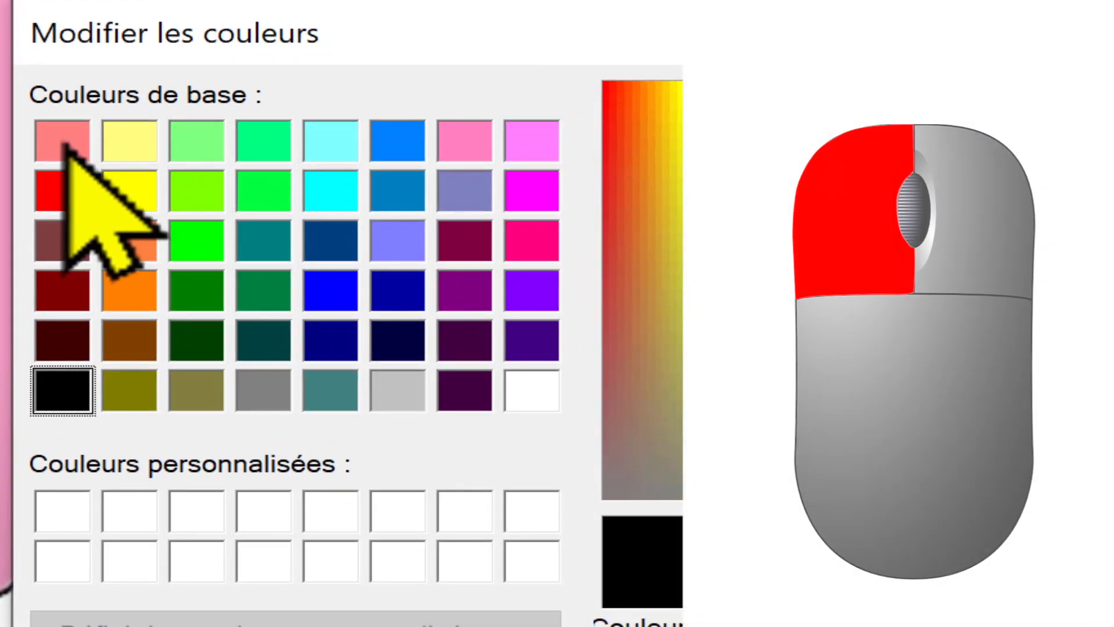
pyautogui.click(64, 144)
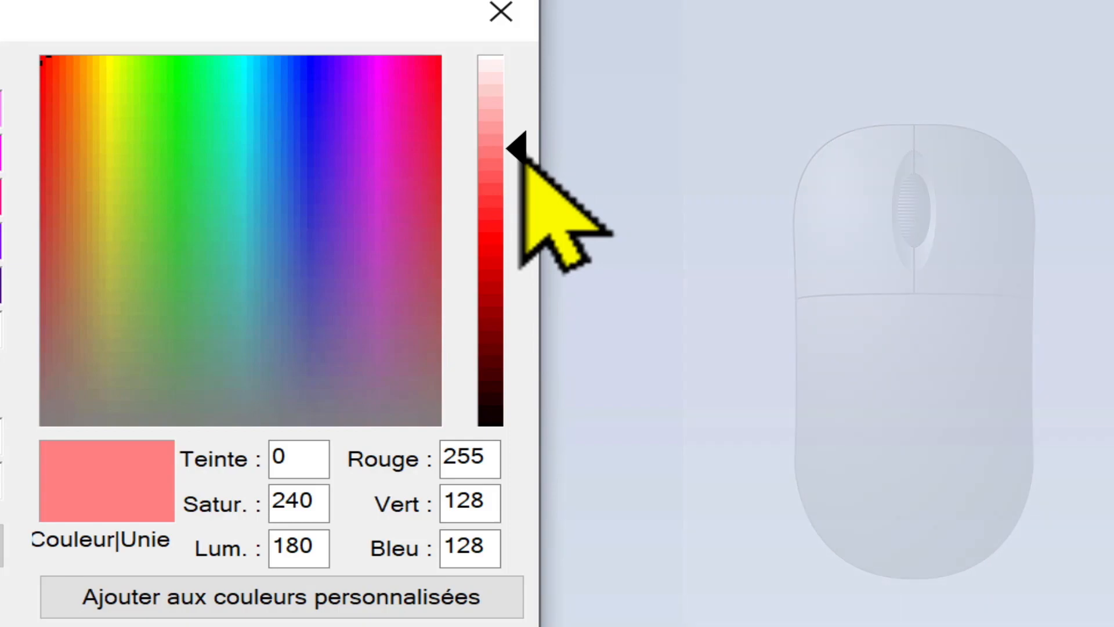
pyautogui.moveTo(520, 154); pyautogui.dragTo(521, 188)
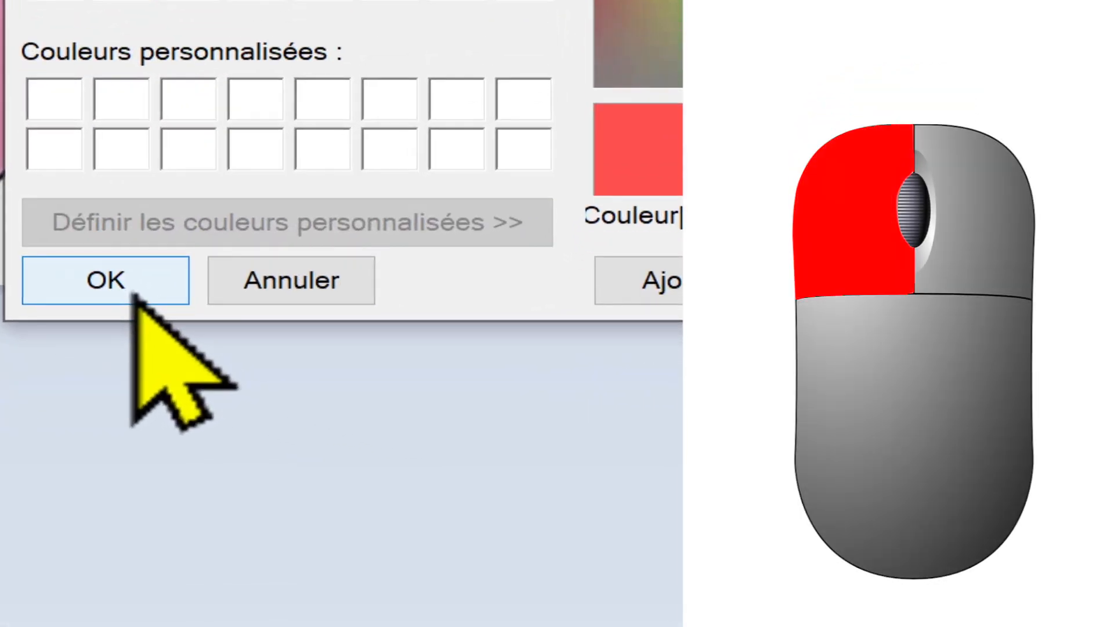
pyautogui.click(134, 296)
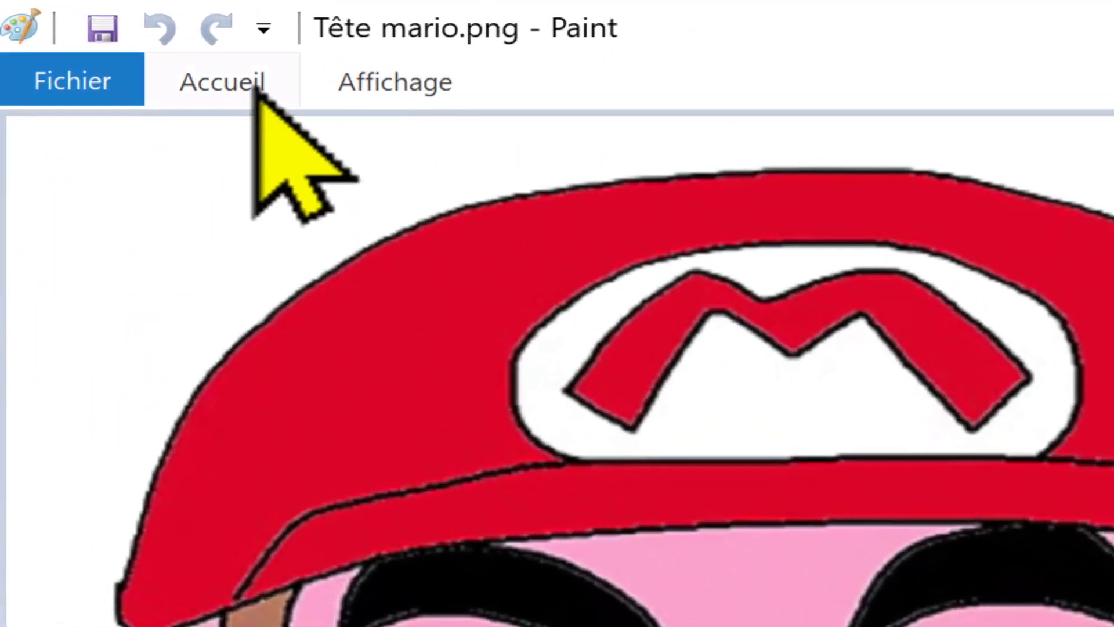
# Step: Paint light red brush shading along the inner lines of Mario's ear beside the brown sideburn
pyautogui.click(255, 88)
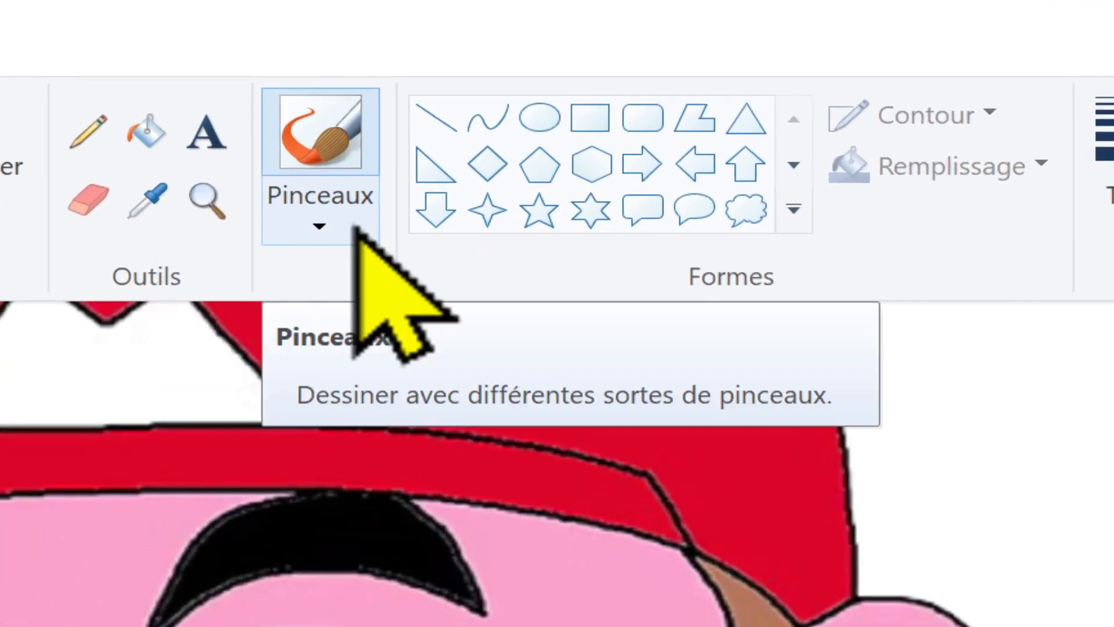
pyautogui.click(294, 237)
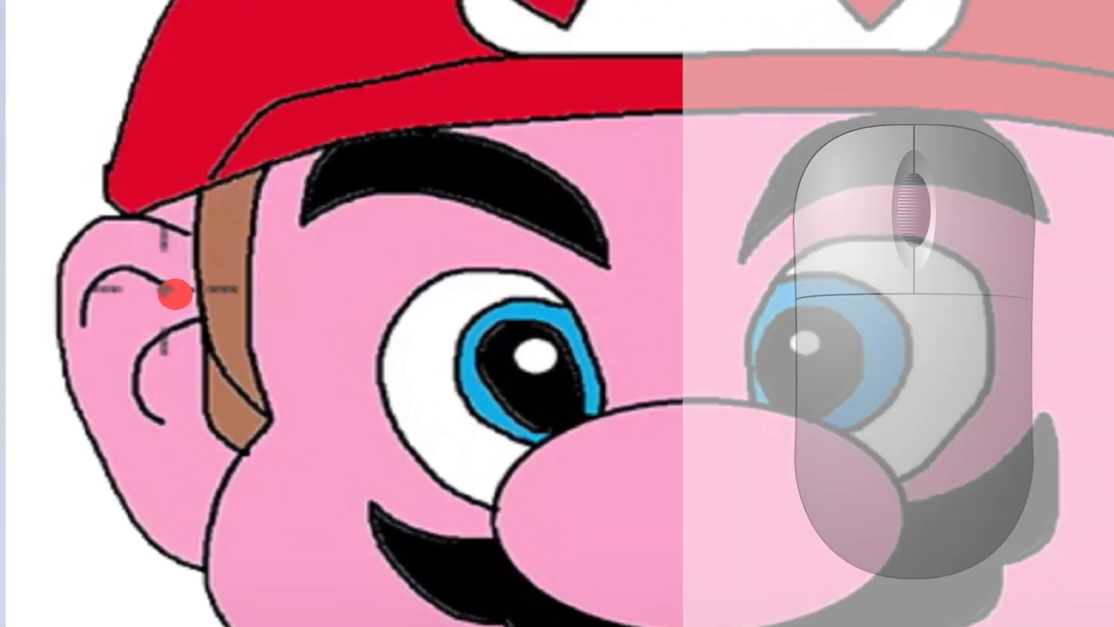
pyautogui.moveTo(112, 303)
pyautogui.mouseDown()
pyautogui.moveTo(56, 308)
pyautogui.moveTo(109, 312)
pyautogui.moveTo(80, 297)
pyautogui.mouseUp()
pyautogui.moveTo(144, 279)
pyautogui.mouseDown()
pyautogui.moveTo(212, 302)
pyautogui.moveTo(169, 379)
pyautogui.moveTo(211, 311)
pyautogui.moveTo(121, 281)
pyautogui.mouseUp()
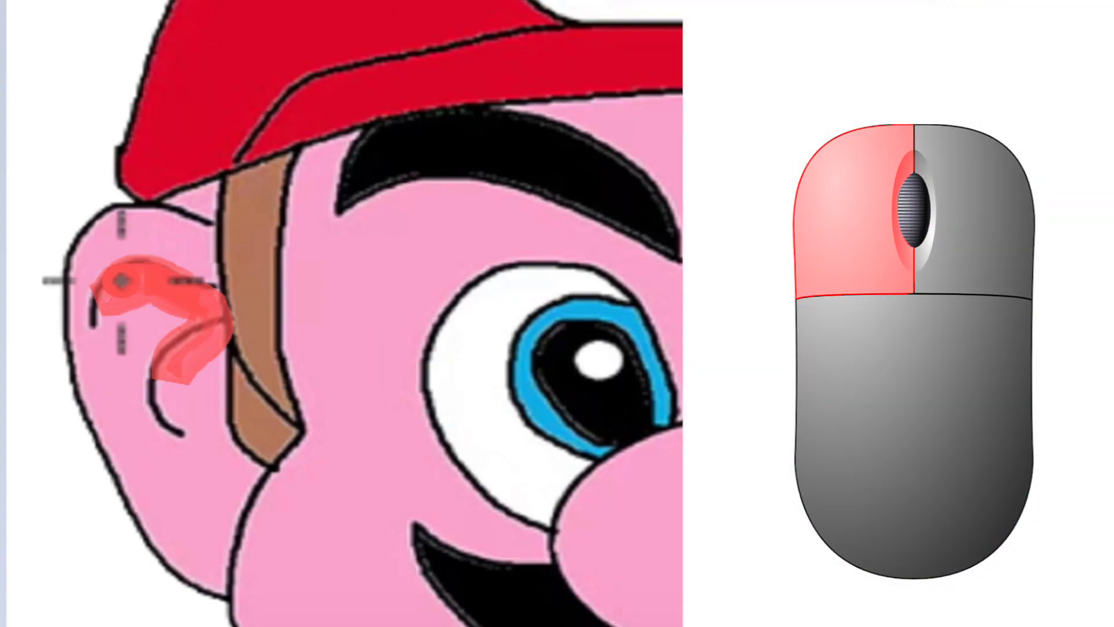
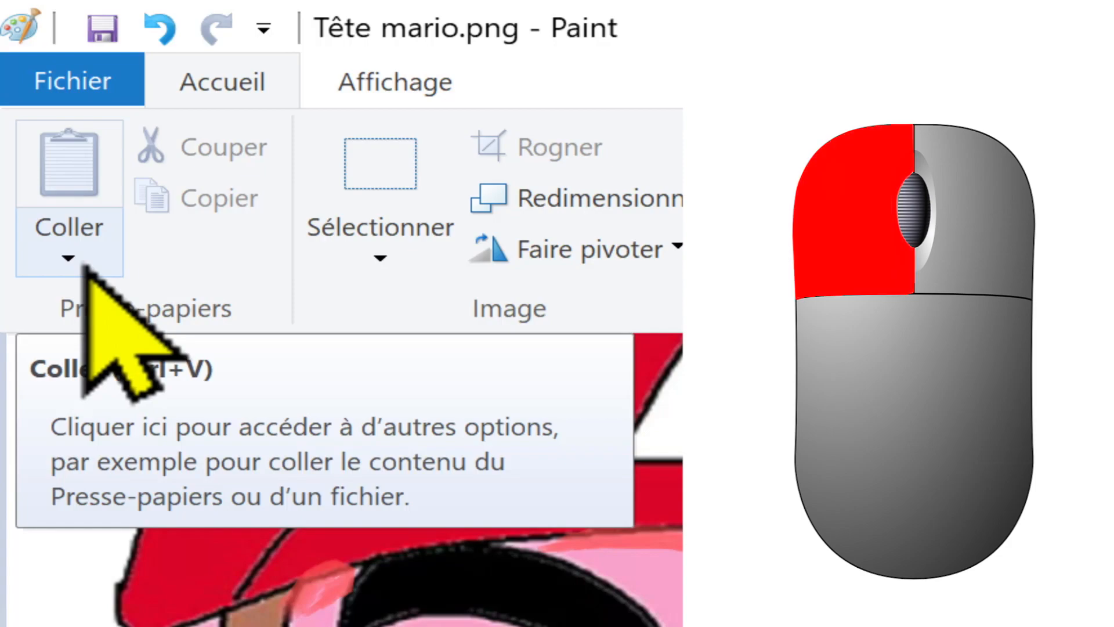
# Step: Paste the image file titre mario.png into the picture
pyautogui.click(84, 268)
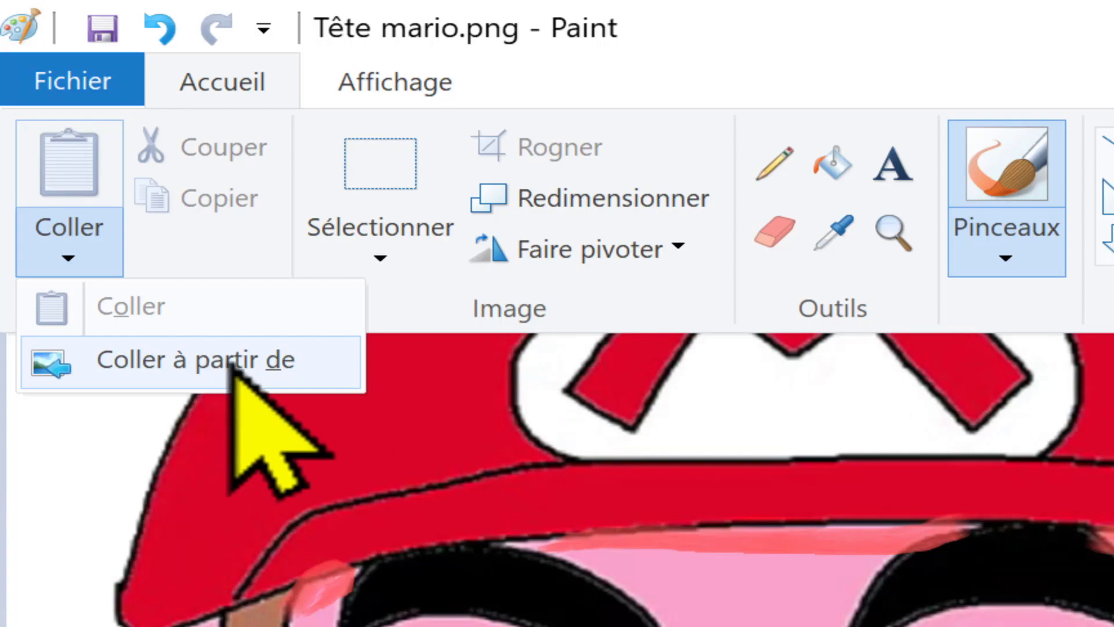
pyautogui.click(325, 367)
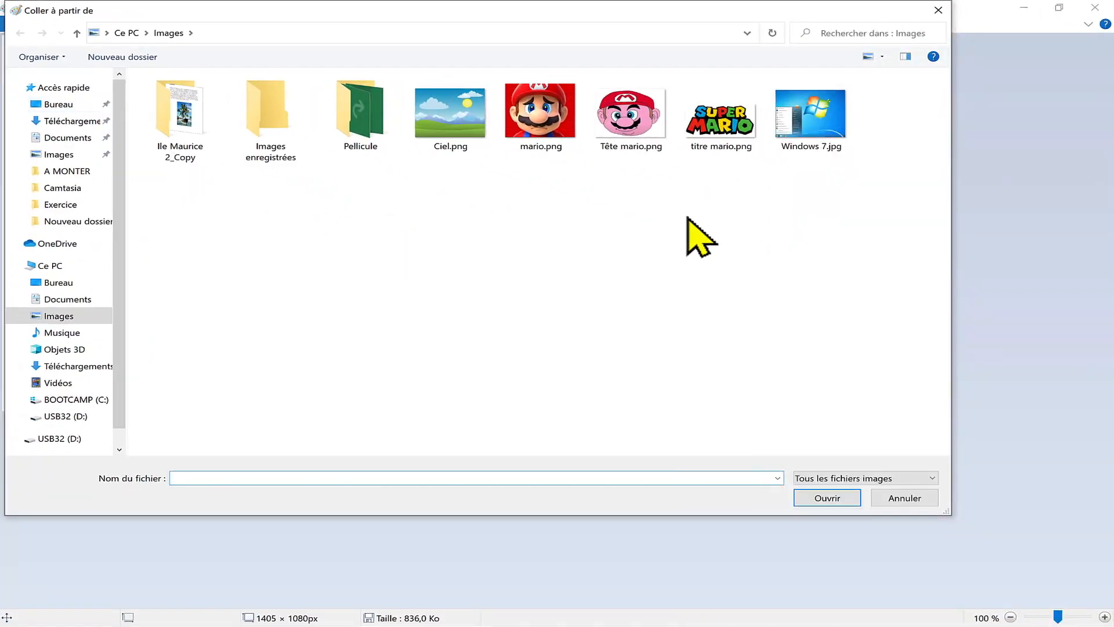
pyautogui.click(726, 141)
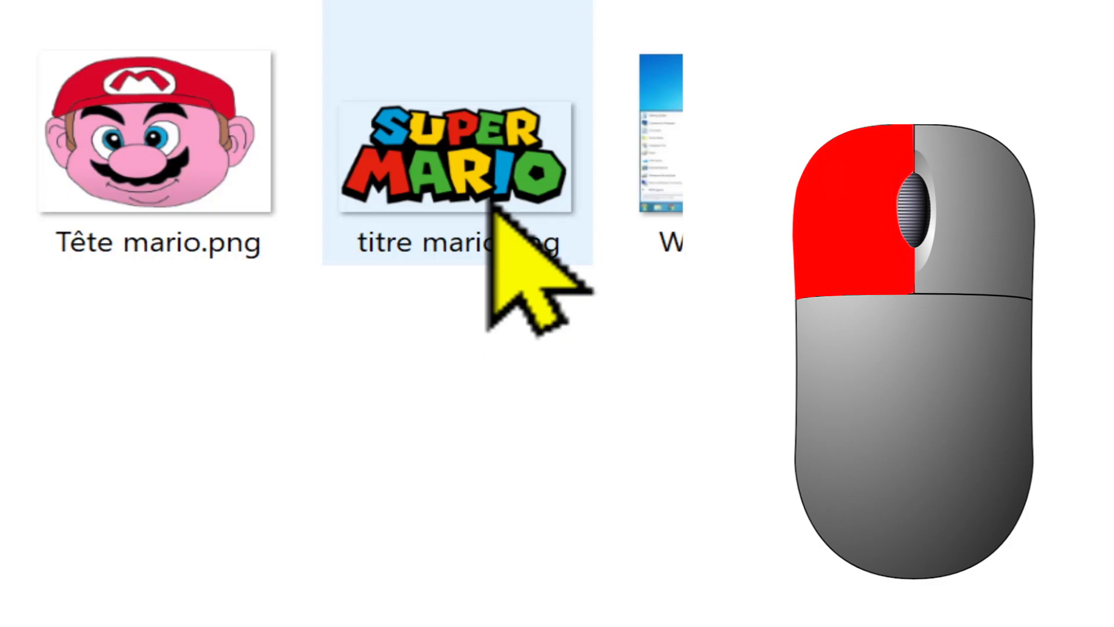
pyautogui.doubleClick(491, 203)
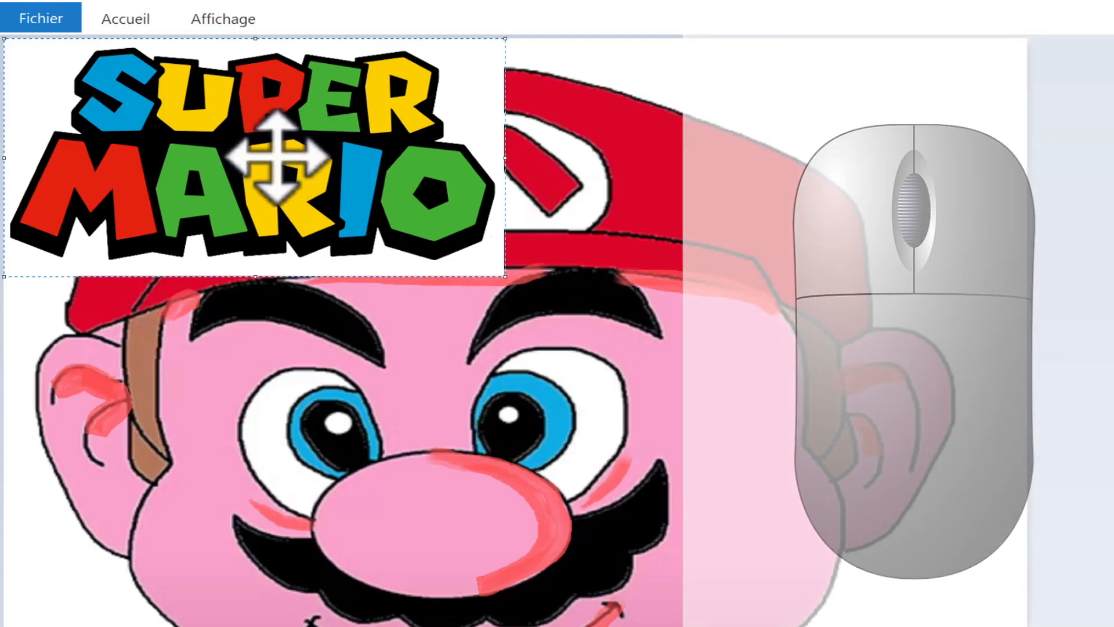
# Step: Move the pasted Super Mario title to the canvas's upper-right corner, shrink it to fit beside the cap and deselect it
pyautogui.moveTo(286, 149); pyautogui.dragTo(477, 360)
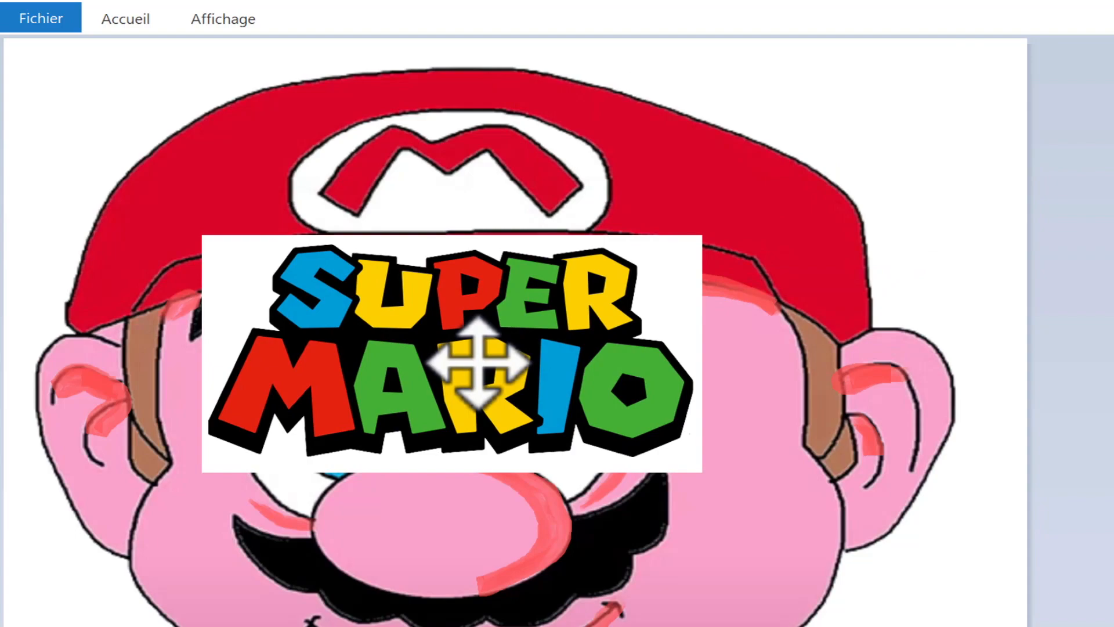
pyautogui.moveTo(477, 360); pyautogui.dragTo(807, 163)
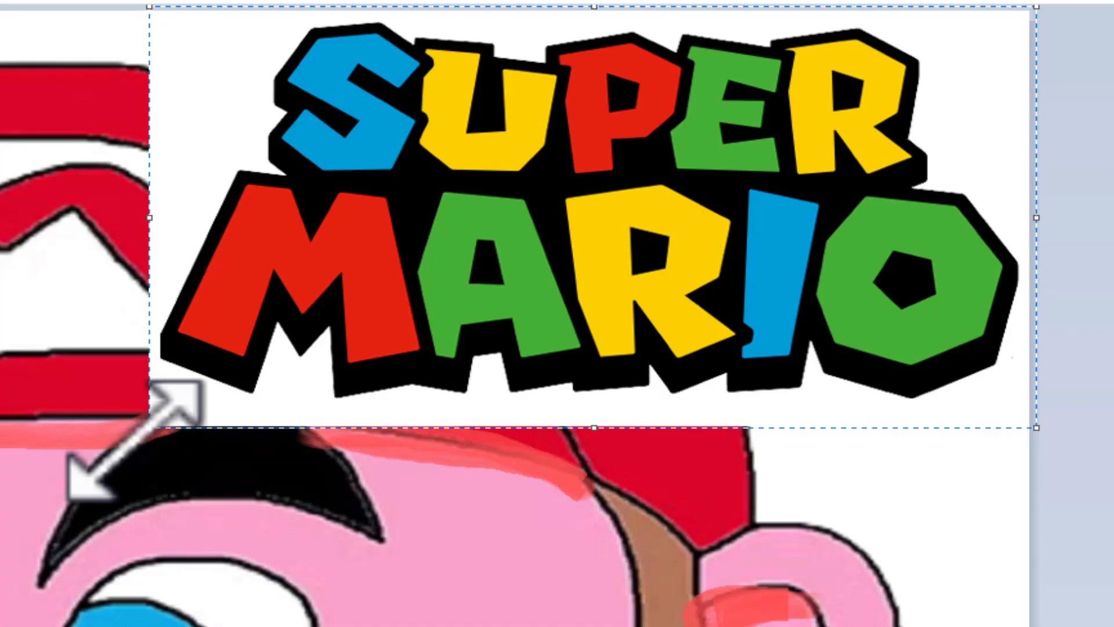
pyautogui.moveTo(156, 428); pyautogui.dragTo(623, 170)
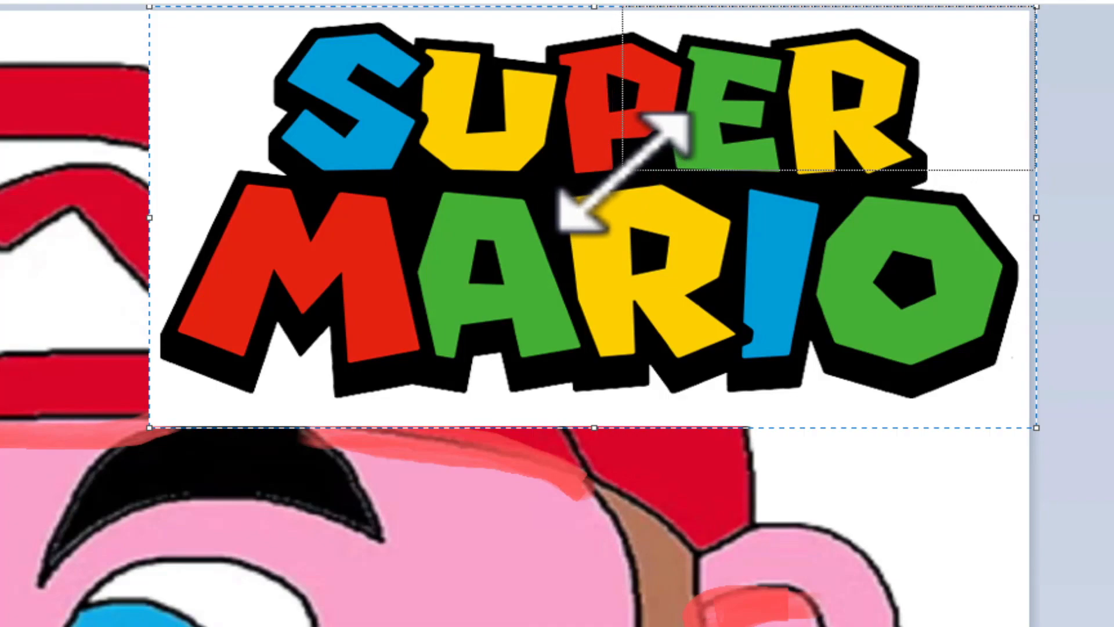
pyautogui.moveTo(624, 171); pyautogui.dragTo(624, 170)
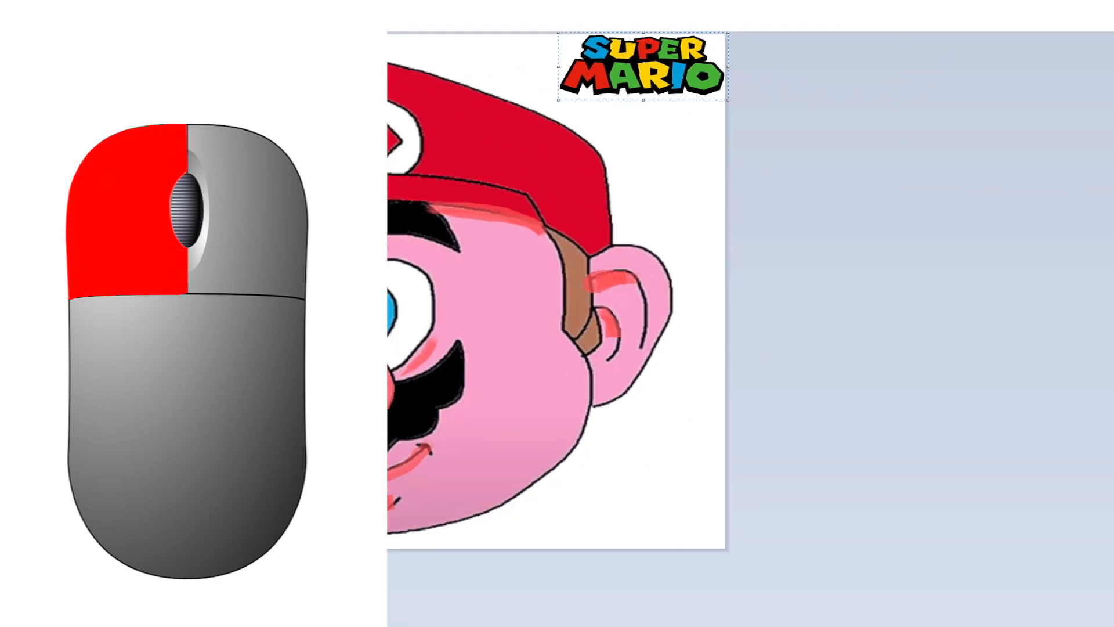
pyautogui.click(791, 167)
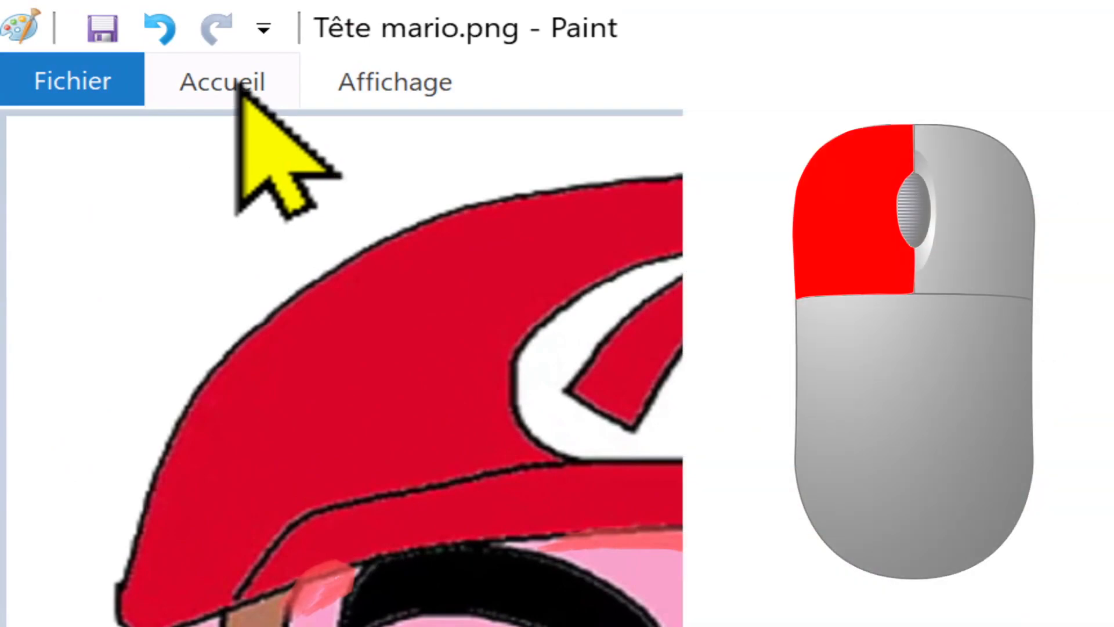
# Step: Fill the white background around Mario's head with light turquoise blue
pyautogui.click(238, 87)
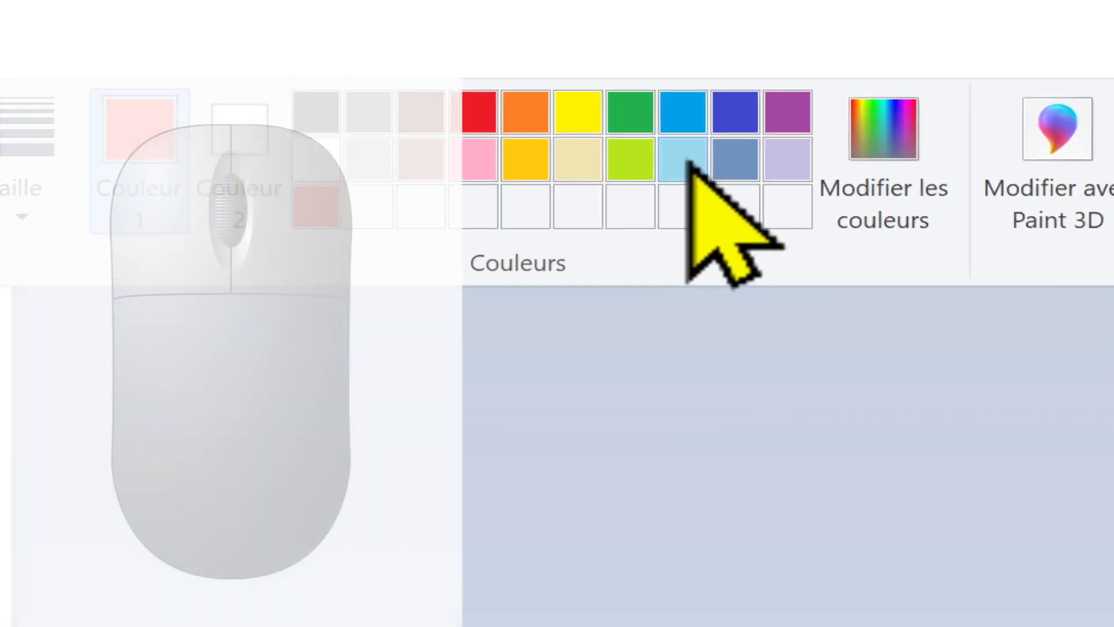
pyautogui.click(765, 60)
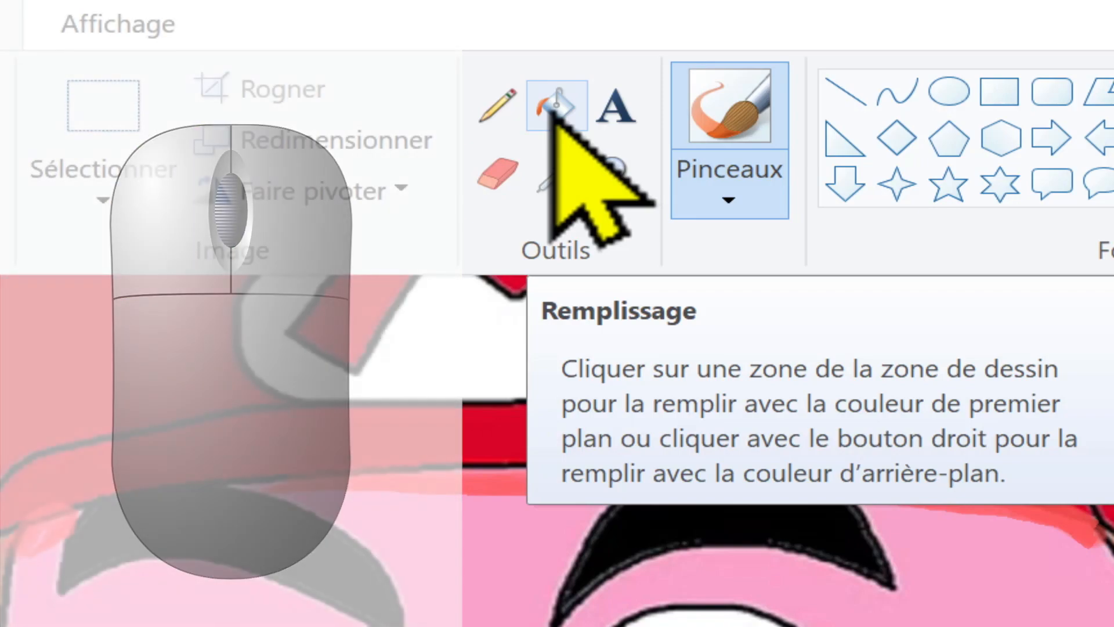
pyautogui.click(572, 113)
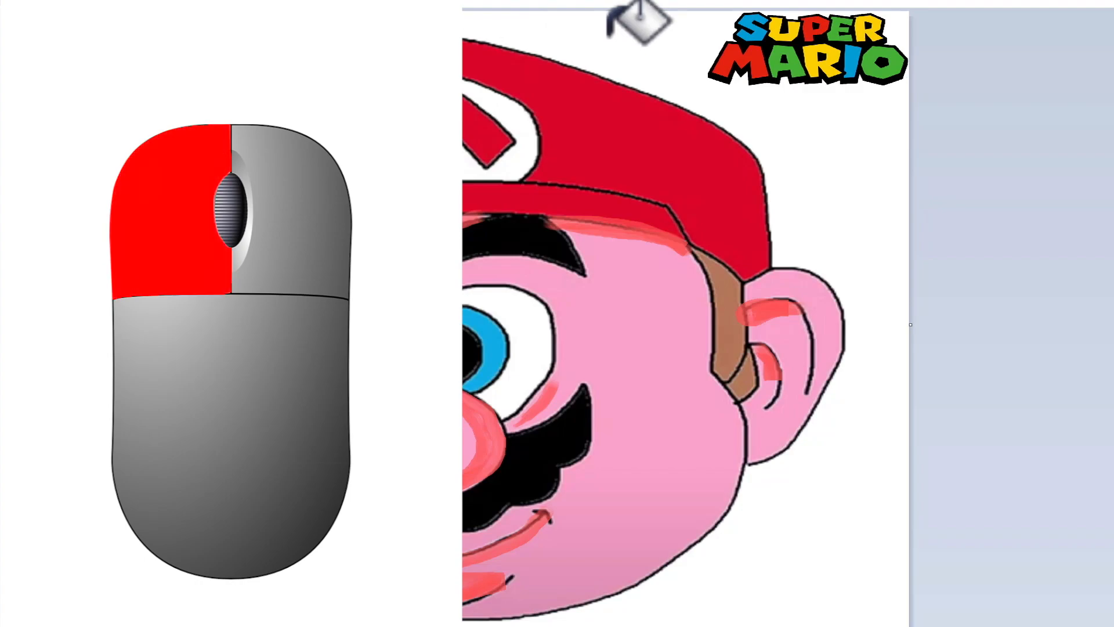
pyautogui.click(609, 34)
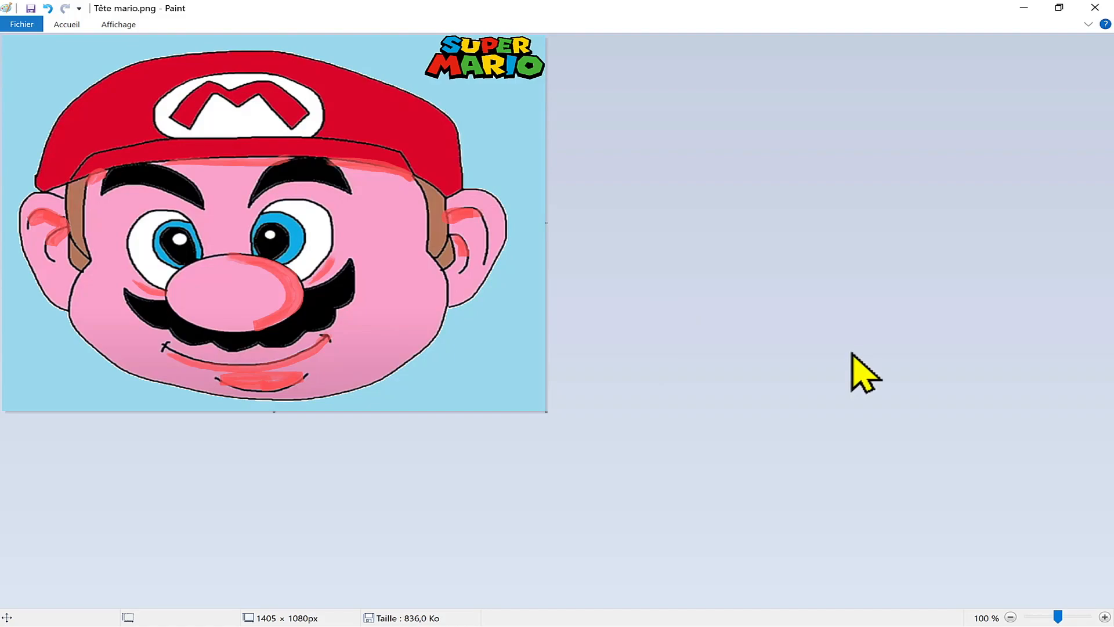
# Step: Choose JPEG as the format for saving the picture under a new file type
pyautogui.click(22, 27)
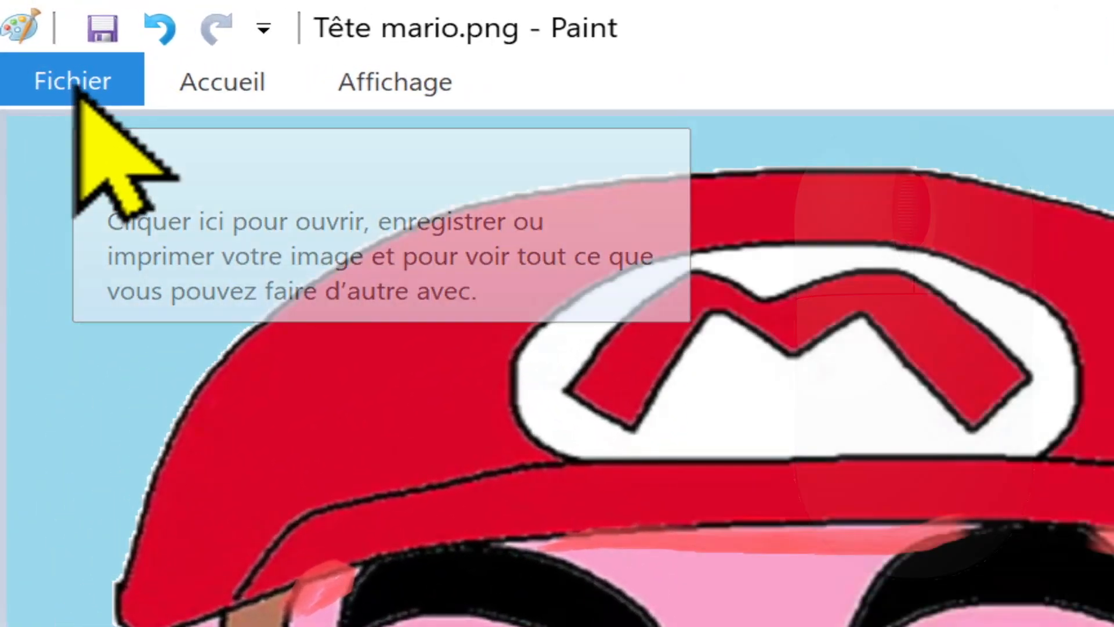
pyautogui.click(76, 89)
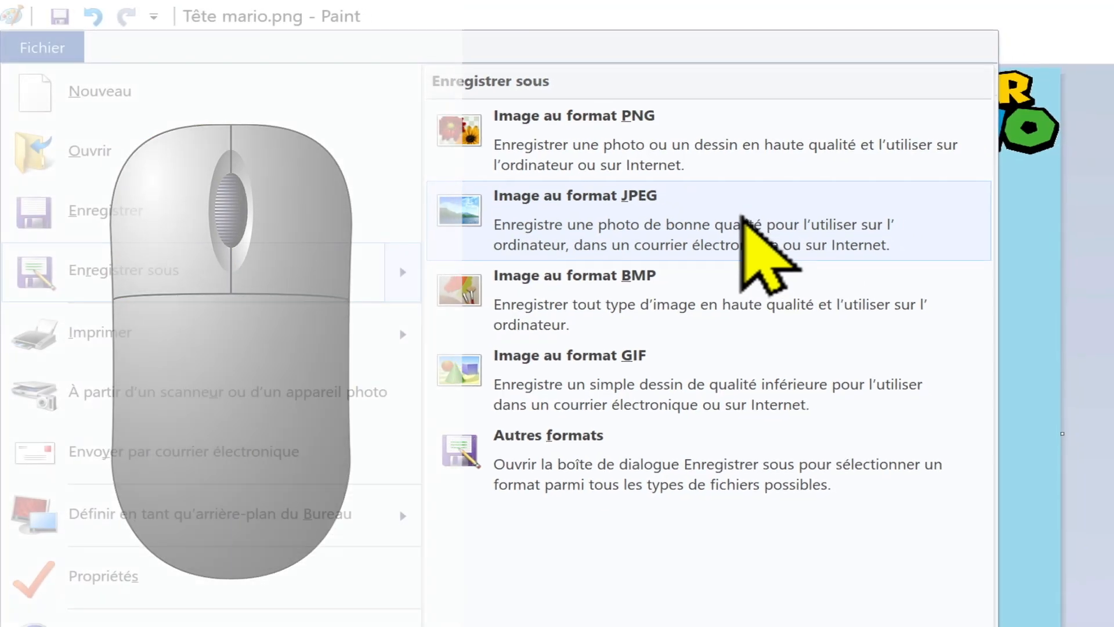
pyautogui.click(749, 232)
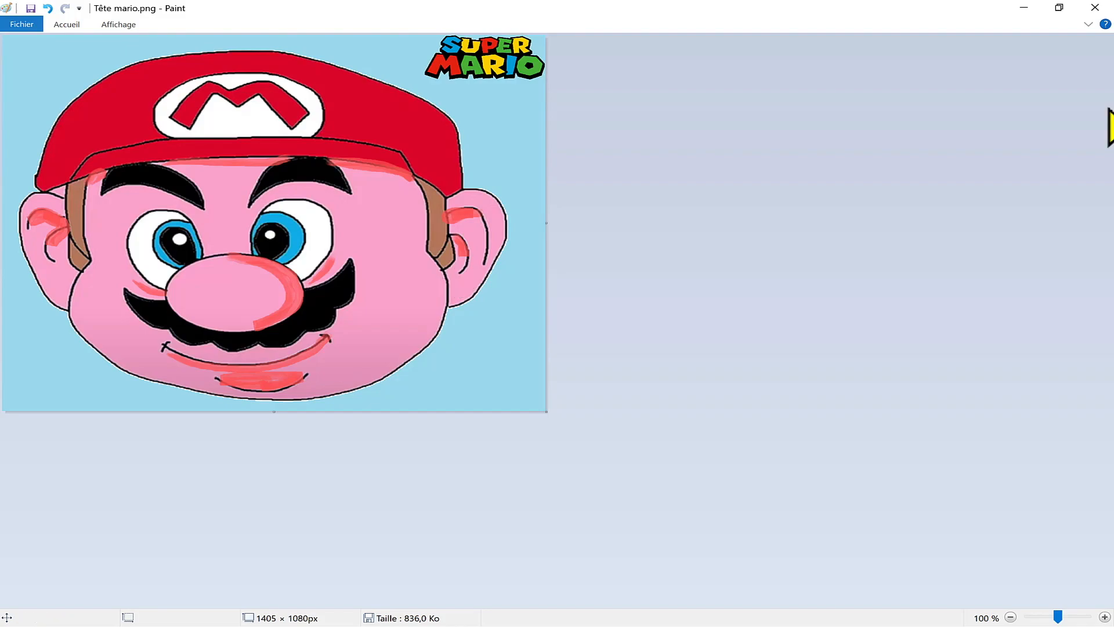
# Step: Minimize Paint and the Images folder window to view the current desktop background
pyautogui.click(1019, 9)
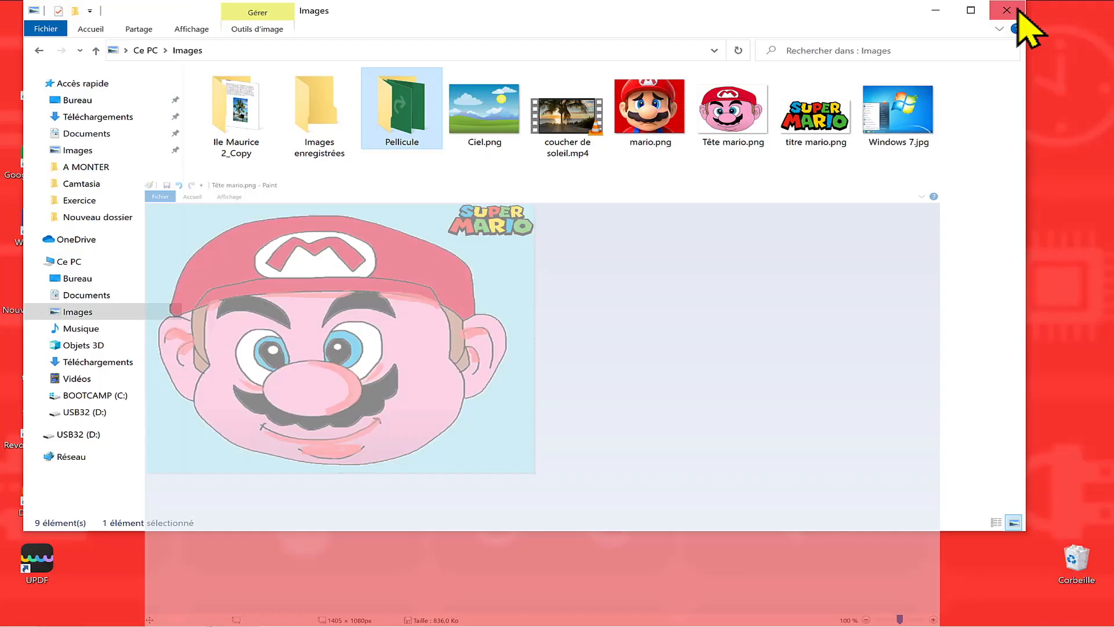
pyautogui.click(939, 13)
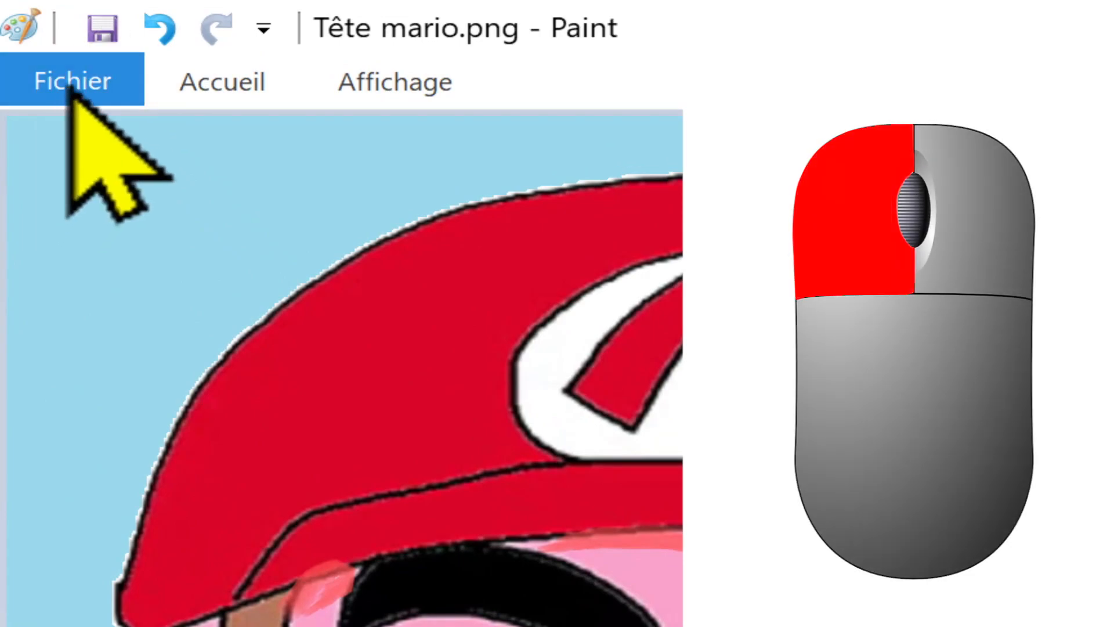
# Step: Set the picture as a tiled (Mosaïque) desktop background and minimize Paint to view the desktop
pyautogui.click(70, 87)
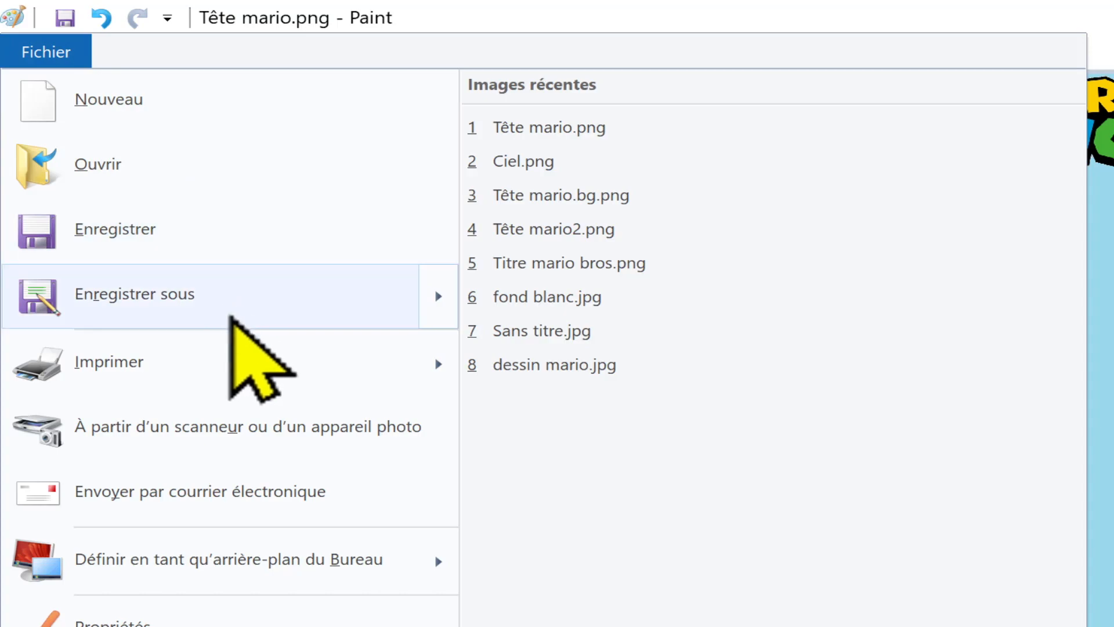
pyautogui.moveTo(276, 565)
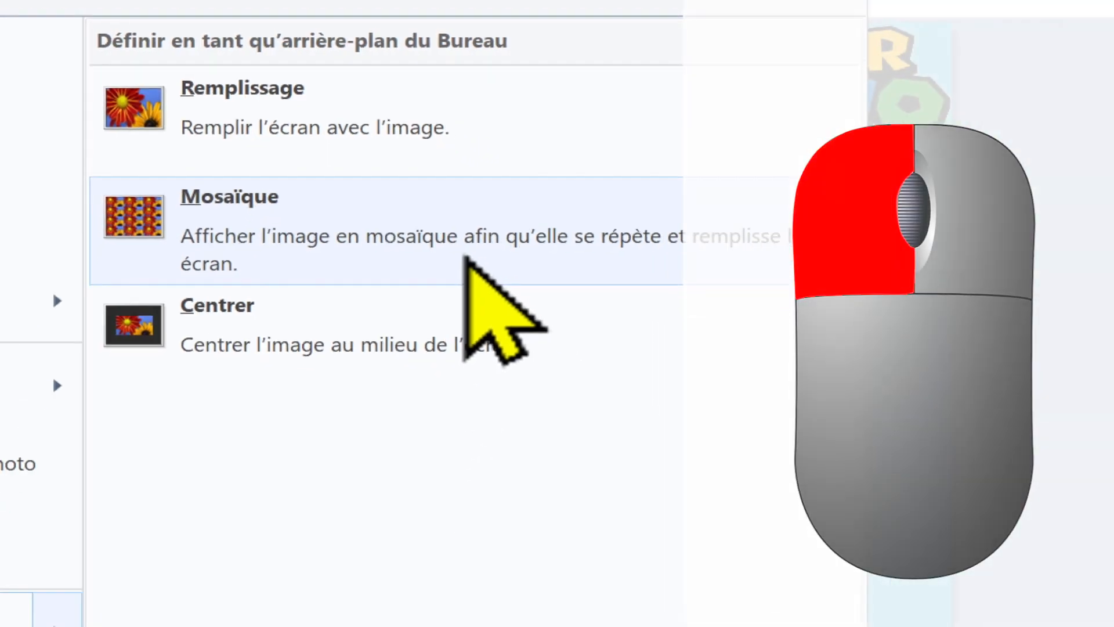
pyautogui.click(466, 260)
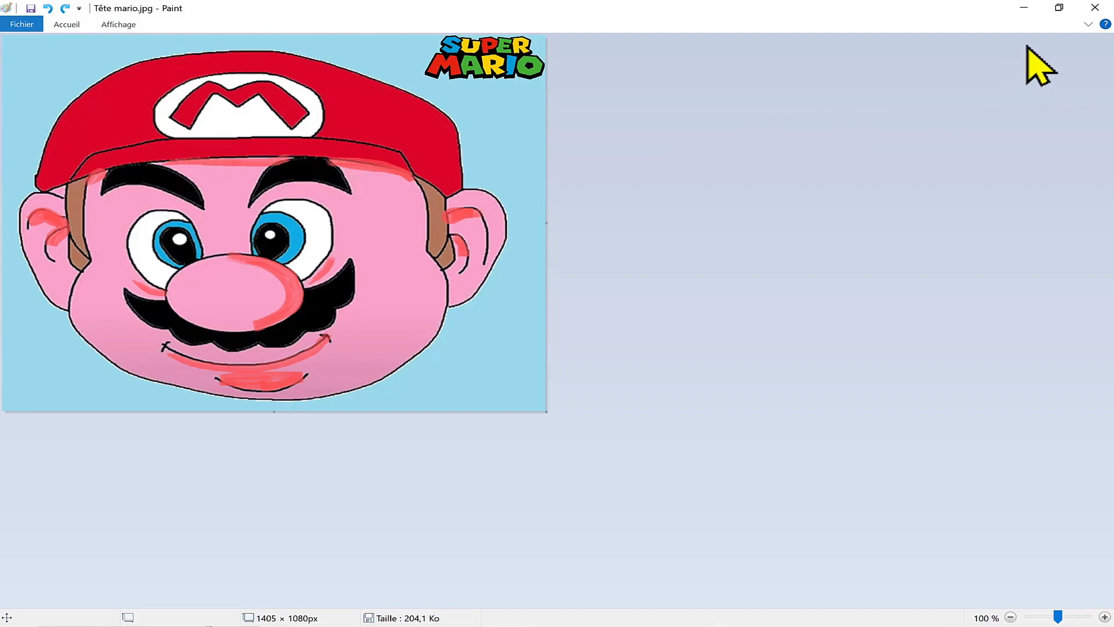
pyautogui.click(1025, 8)
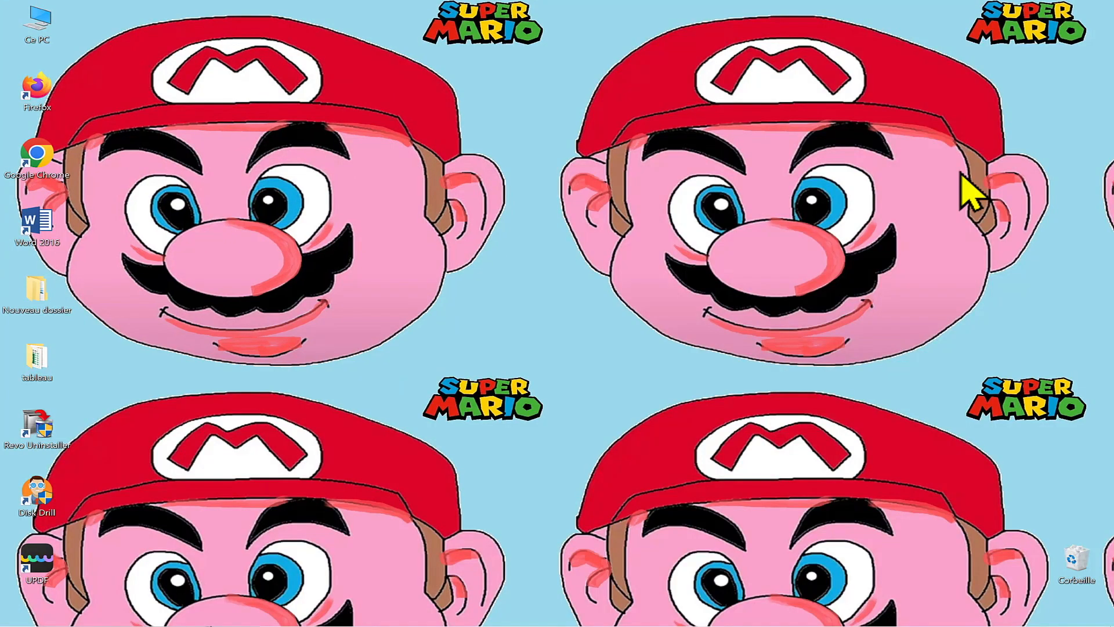